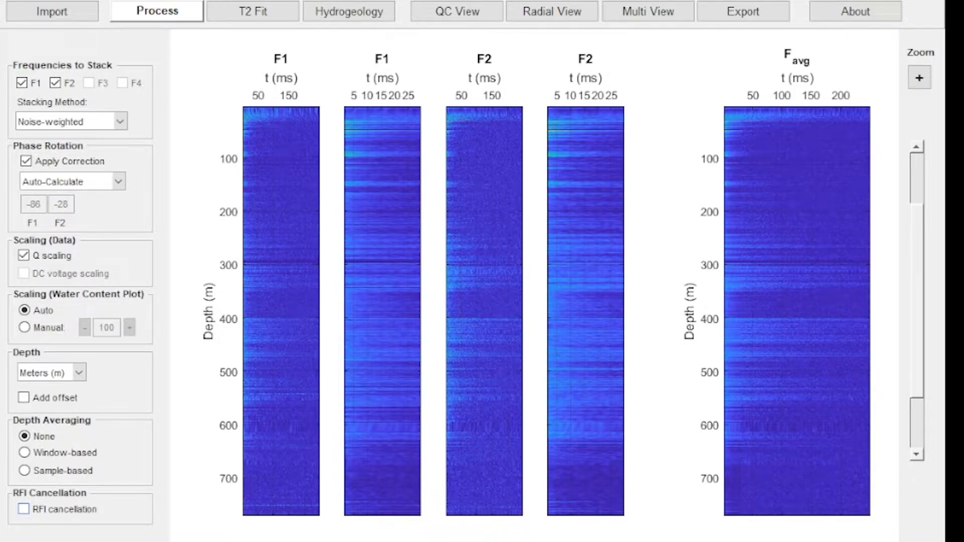
Step: Set the depth units of the processed data to feet
{"action": "left_click", "coordinate": [79, 373]}
{"action": "left_click", "coordinate": [58, 401]}
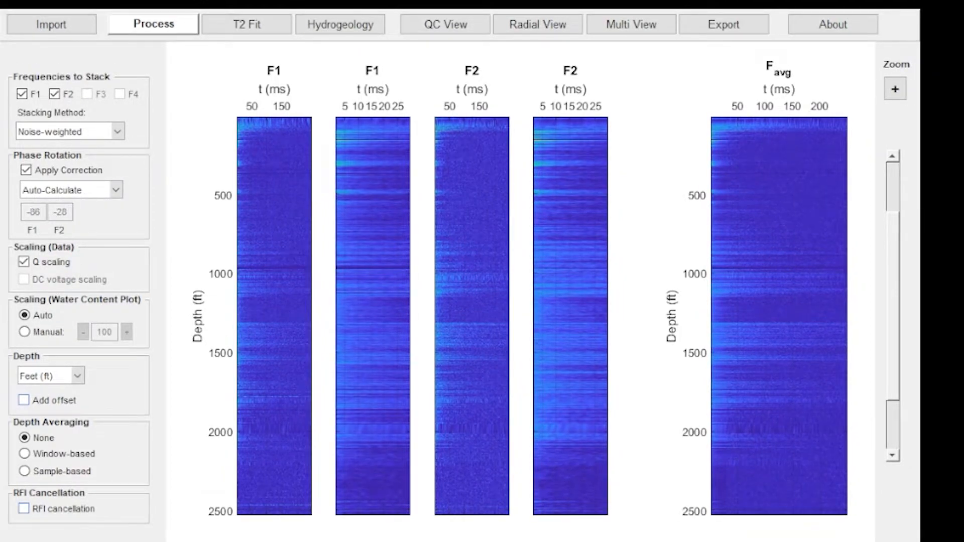
Step: Open the T2 fit and advance through the depths to 136.68 ft, examining the spin echo decay and T2 distribution
{"action": "left_click", "coordinate": [240, 28]}
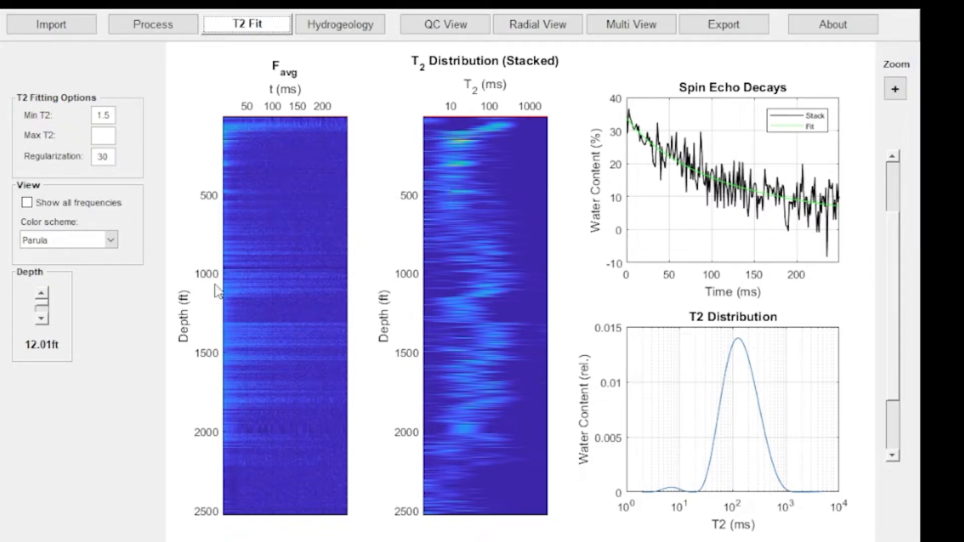
{"action": "left_click", "coordinate": [40, 319]}
{"action": "left_click", "coordinate": [41, 321]}
{"action": "left_click", "coordinate": [41, 322]}
{"action": "left_click", "coordinate": [41, 321]}
{"action": "left_click", "coordinate": [40, 321]}
{"action": "left_click", "coordinate": [40, 321]}
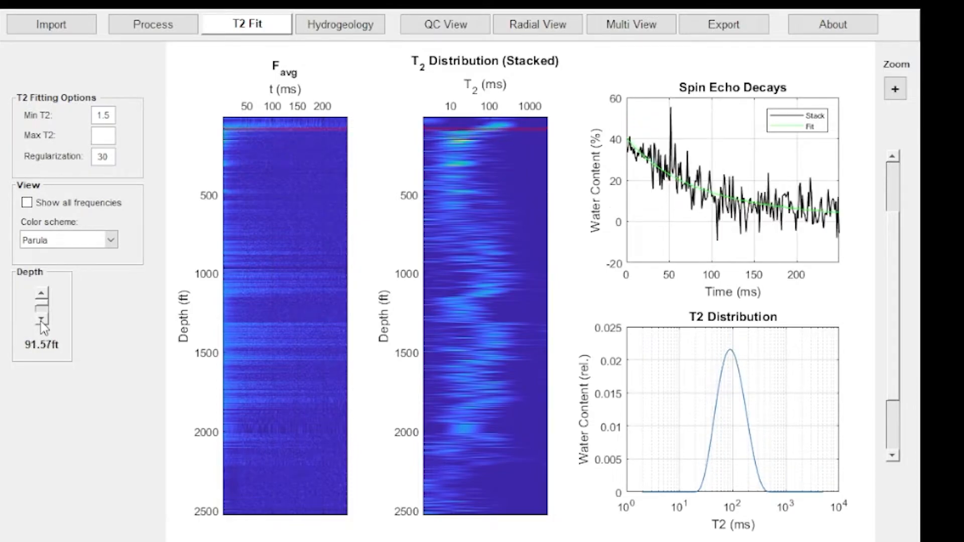
{"action": "left_click", "coordinate": [41, 321]}
{"action": "left_click", "coordinate": [41, 321]}
{"action": "left_click", "coordinate": [41, 321]}
{"action": "left_click", "coordinate": [41, 321]}
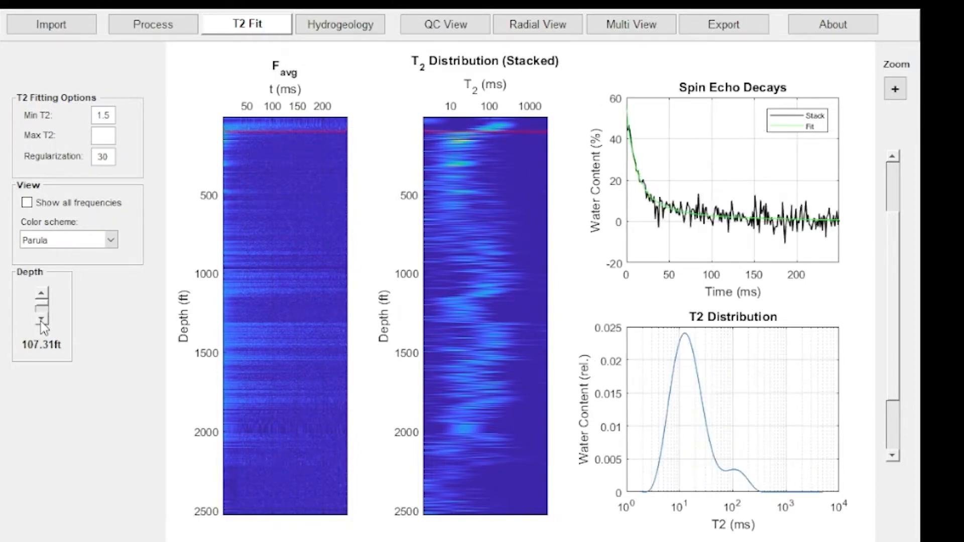
{"action": "left_click", "coordinate": [41, 321]}
{"action": "left_click", "coordinate": [41, 322]}
{"action": "left_click", "coordinate": [41, 321]}
Step: Show all frequencies in the spin echo decay plot and advance the depth to 272.80 ft
{"action": "left_click", "coordinate": [26, 203]}
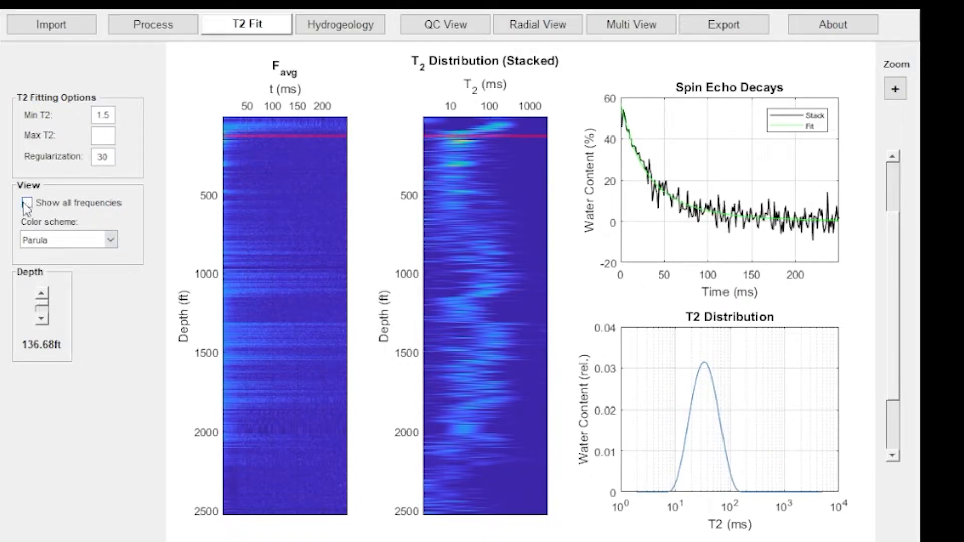
{"action": "left_click", "coordinate": [41, 320]}
{"action": "left_click", "coordinate": [42, 320]}
{"action": "left_click", "coordinate": [41, 319]}
{"action": "left_click", "coordinate": [41, 320]}
{"action": "left_click", "coordinate": [41, 320]}
{"action": "left_click", "coordinate": [41, 320]}
{"action": "left_click", "coordinate": [42, 321]}
{"action": "left_click", "coordinate": [42, 321]}
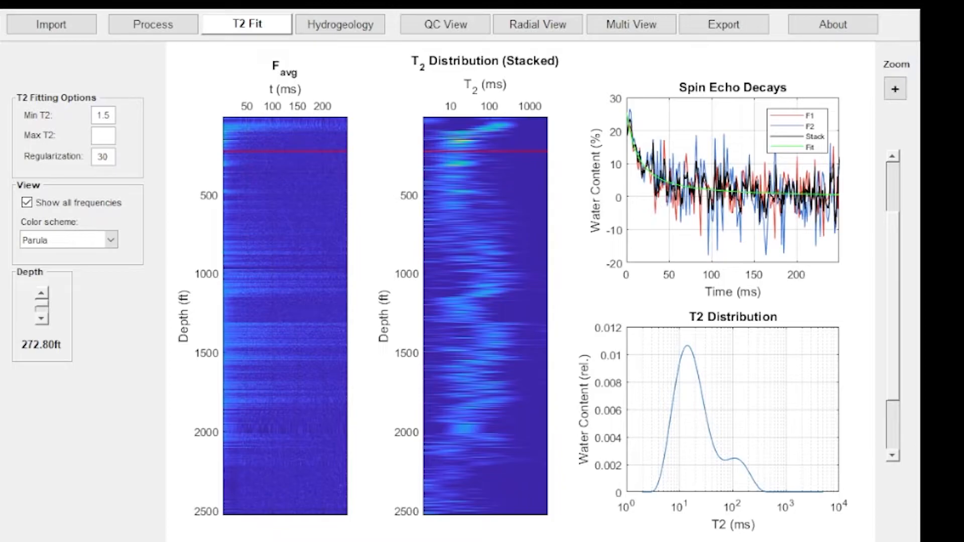
Step: Set the hydrogeology T2 cutoffs to 10 ms for clay and 60 ms for capillary water
{"action": "left_click", "coordinate": [340, 24]}
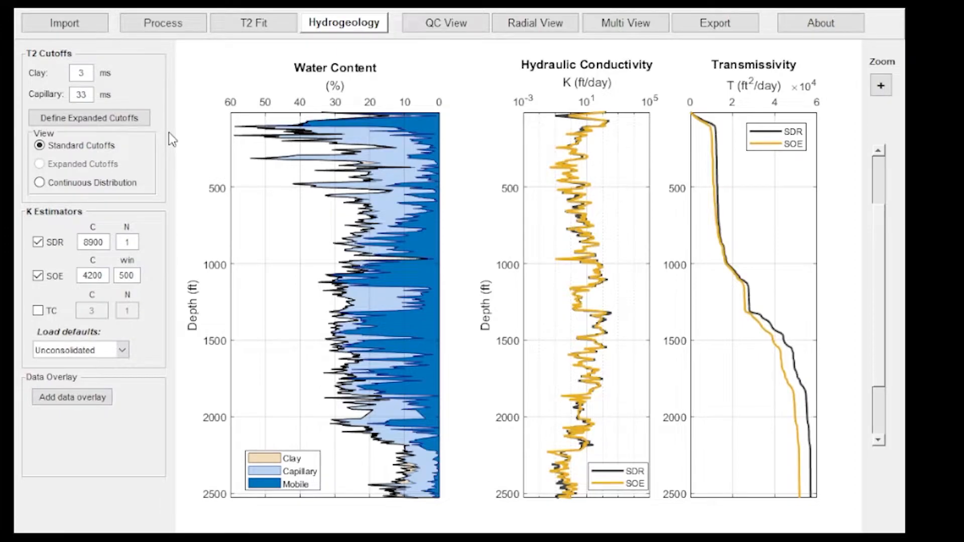
{"action": "double_click", "coordinate": [82, 73]}
{"action": "type", "text": "10"}
{"action": "left_click", "coordinate": [86, 95]}
{"action": "left_click_drag", "start_coordinate": [89, 95], "coordinate": [70, 98]}
{"action": "type", "text": "60"}
{"action": "key", "text": "Return"}
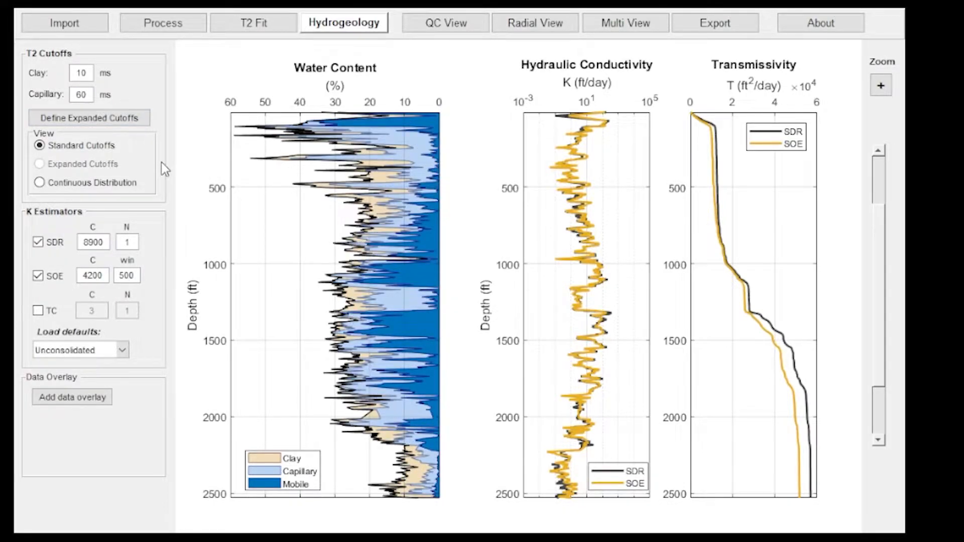
Step: Display water content as a continuous distribution and load the Semi-Consolidated defaults for the K estimators
{"action": "left_click", "coordinate": [115, 186]}
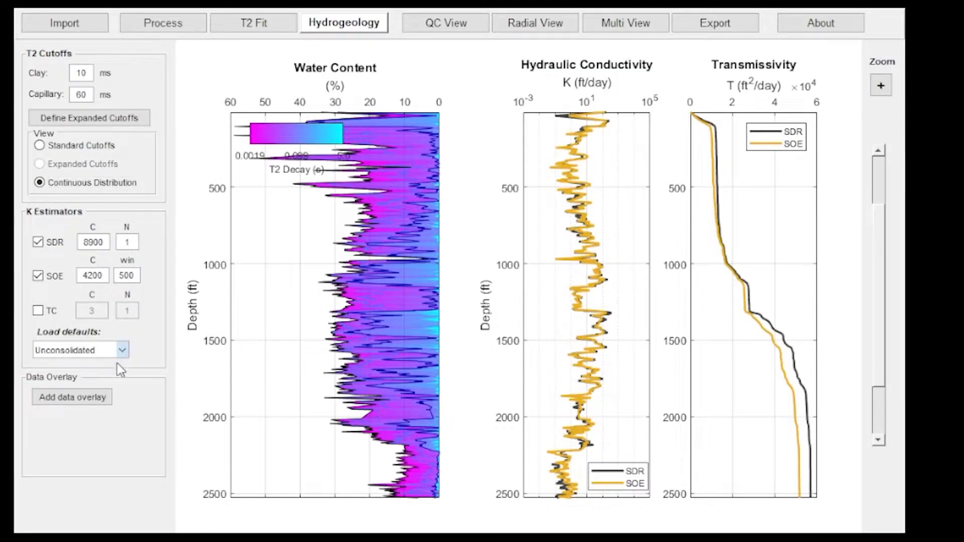
{"action": "left_click", "coordinate": [108, 380]}
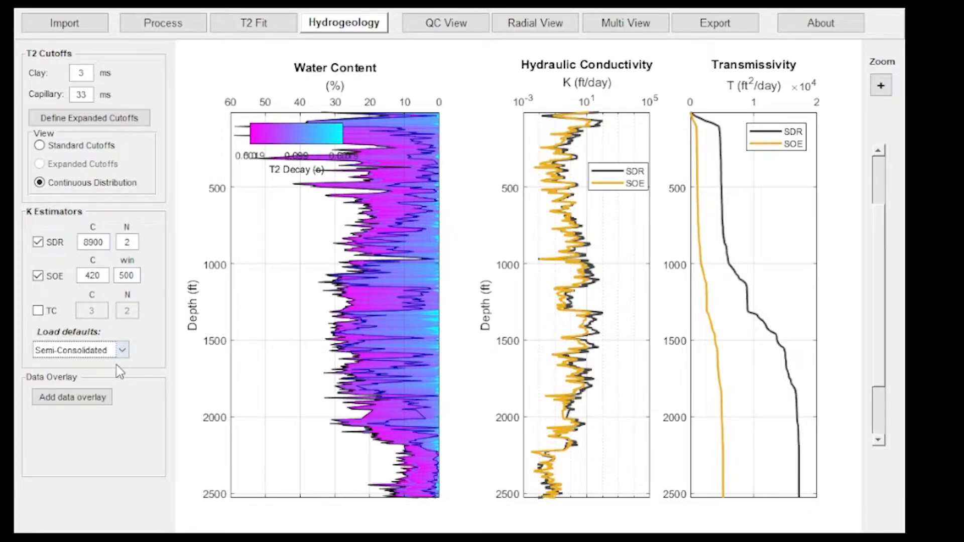
{"action": "key", "text": "Down"}
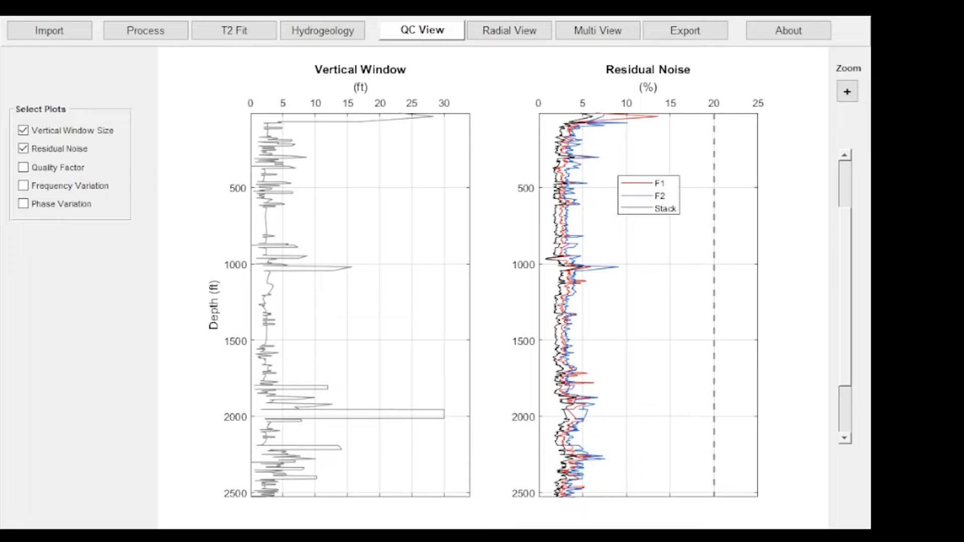
Step: Add the Quality Factor, Frequency Variation and Phase Variation plots to the QC view
{"action": "left_click", "coordinate": [41, 167]}
{"action": "left_click", "coordinate": [43, 186]}
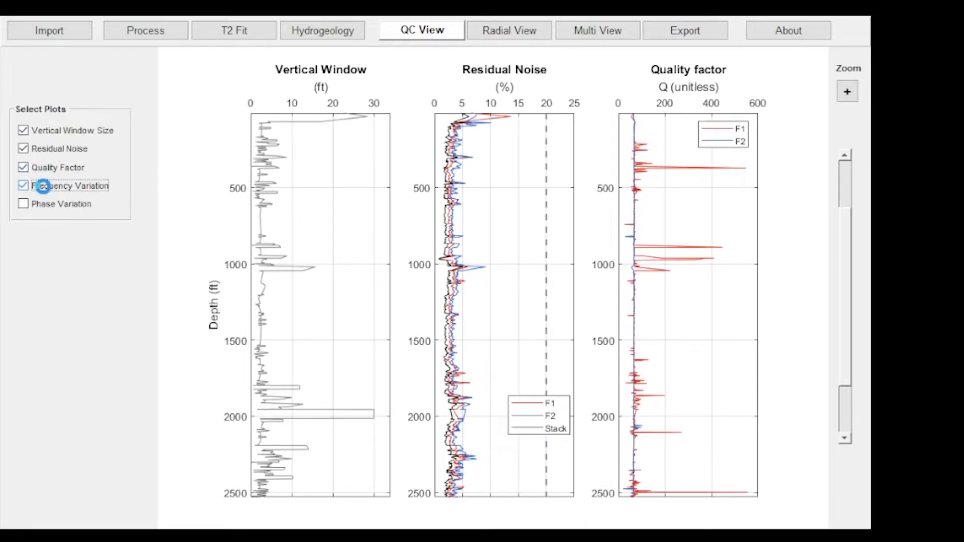
{"action": "left_click", "coordinate": [45, 204]}
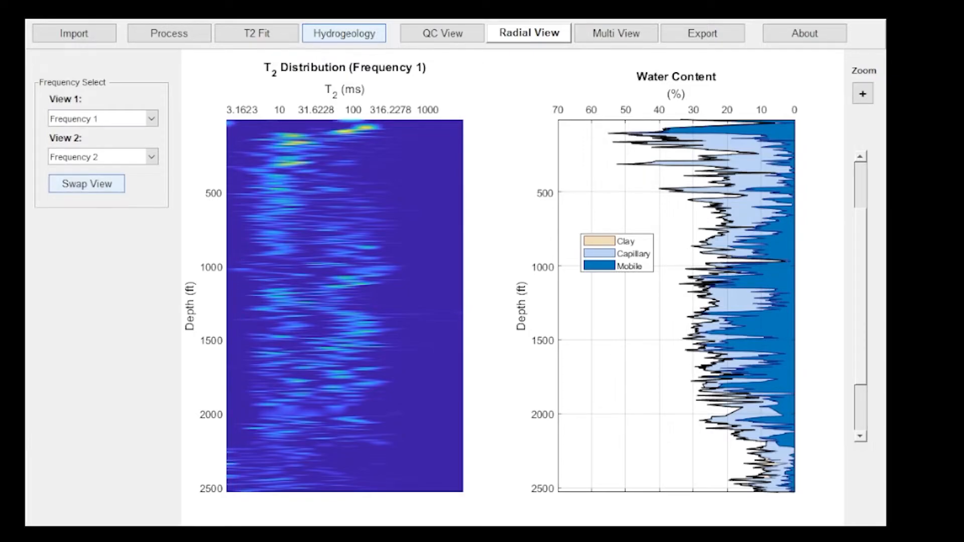
Step: Swap the radial view back and forth between Frequency 1 and Frequency 2 to compare T2 distribution and water content
{"action": "left_click", "coordinate": [107, 184]}
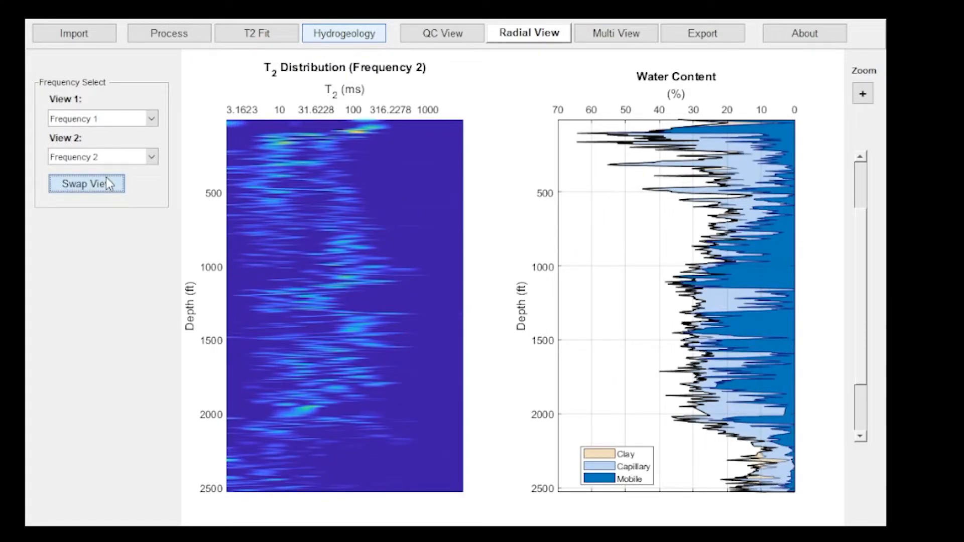
{"action": "left_click", "coordinate": [107, 181]}
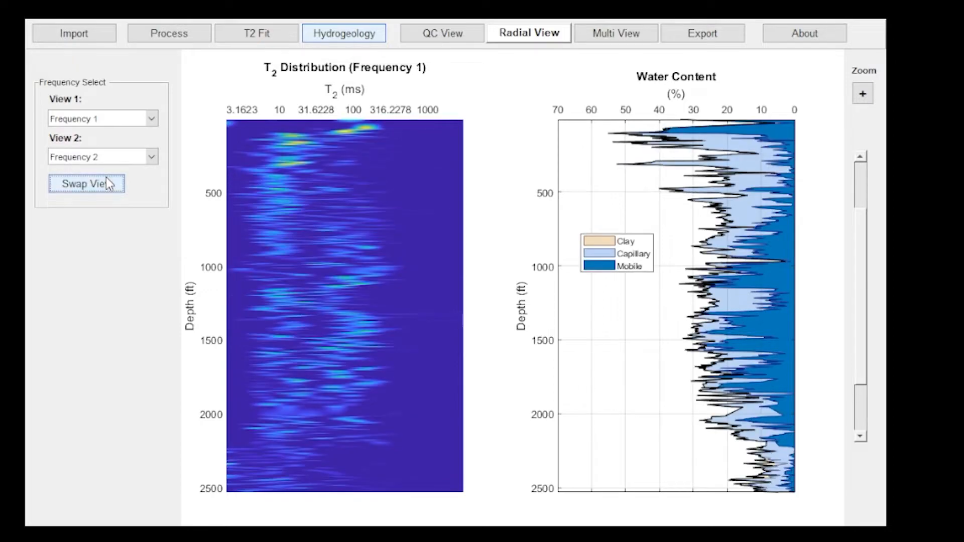
{"action": "left_click", "coordinate": [107, 182]}
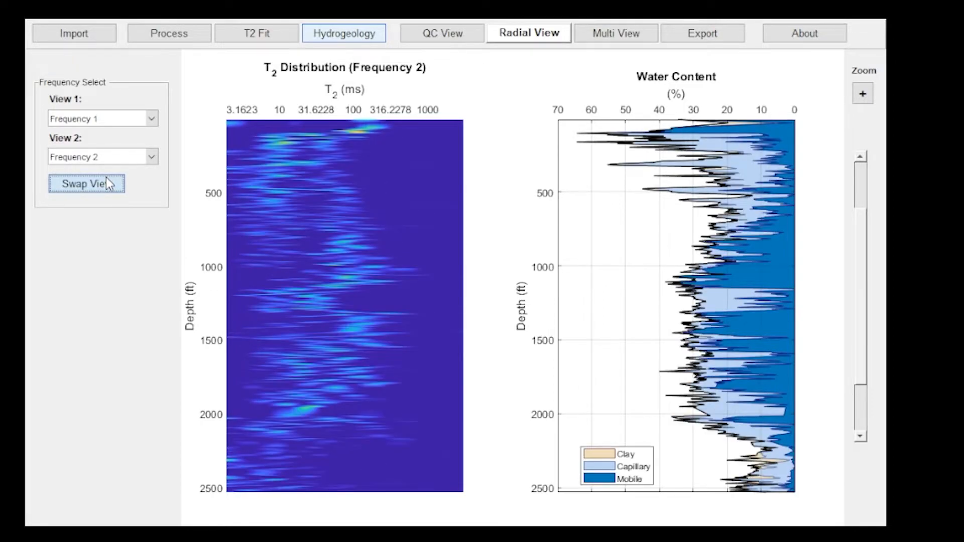
{"action": "left_click", "coordinate": [106, 180]}
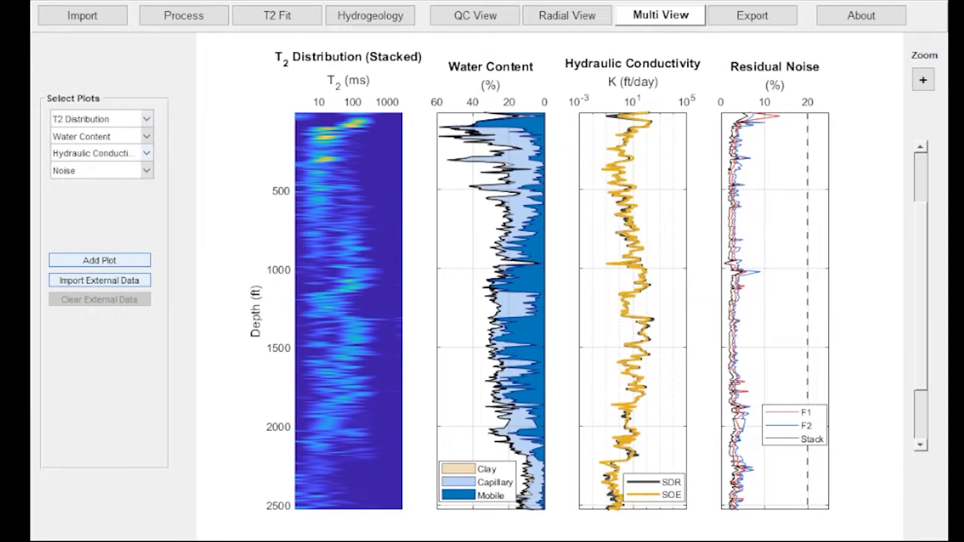
Step: In the multi-plot view, change the T2 Distribution plot to Spin Echo Decay and remove the Noise plot
{"action": "left_click", "coordinate": [150, 118]}
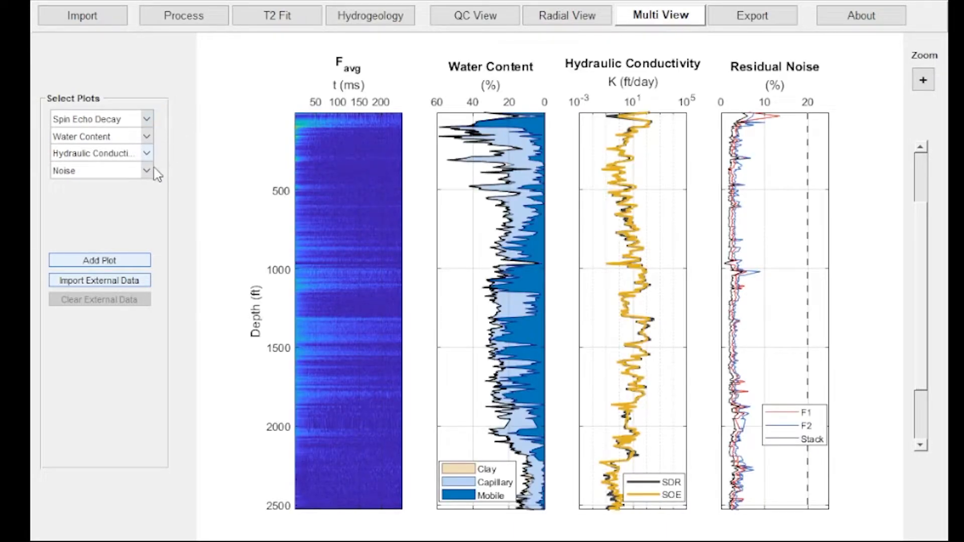
{"action": "left_click", "coordinate": [151, 171]}
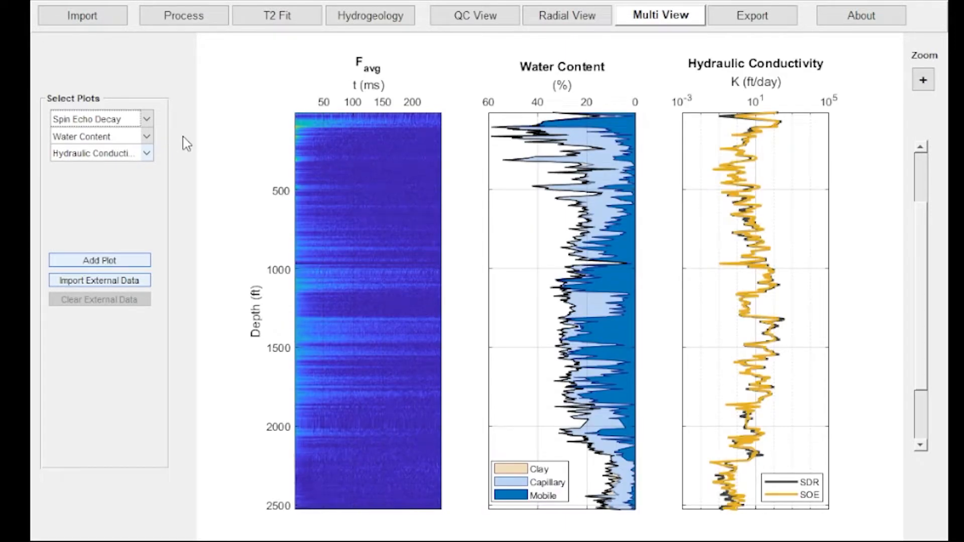
Step: Return to the hydrogeology view and examine the depth interval and K value in Test_K.csv in the text editor
{"action": "left_click", "coordinate": [402, 16]}
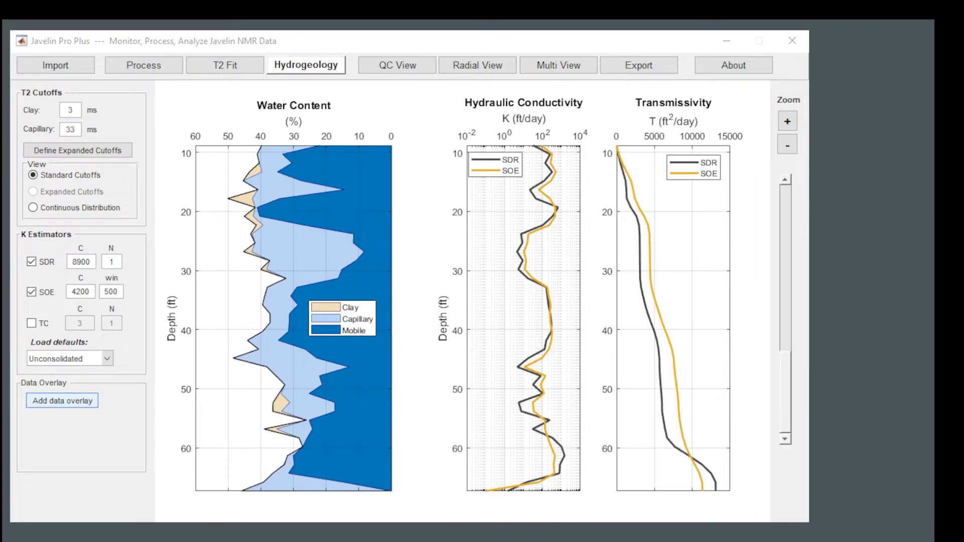
{"action": "left_click_drag", "start_coordinate": [963, 157], "coordinate": [945, 172]}
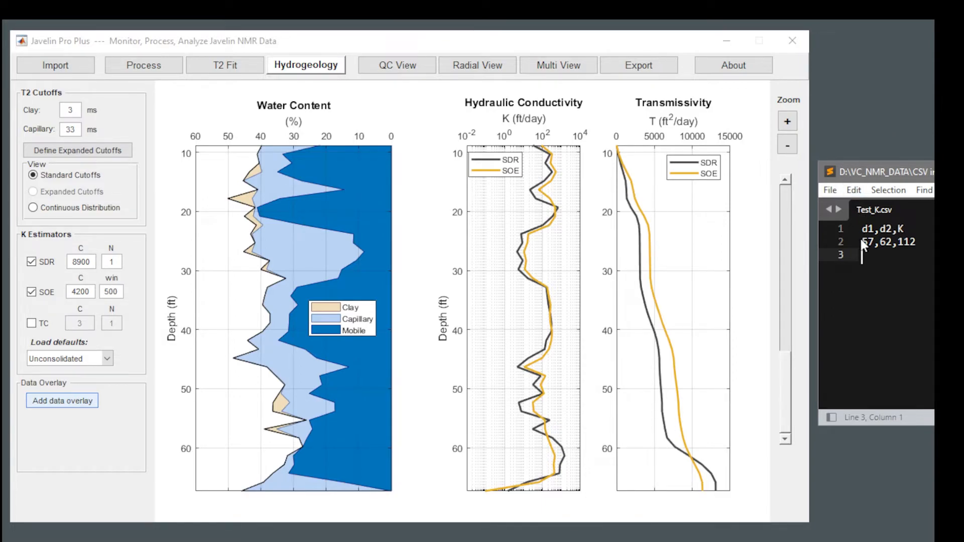
{"action": "left_click_drag", "start_coordinate": [860, 241], "coordinate": [926, 241]}
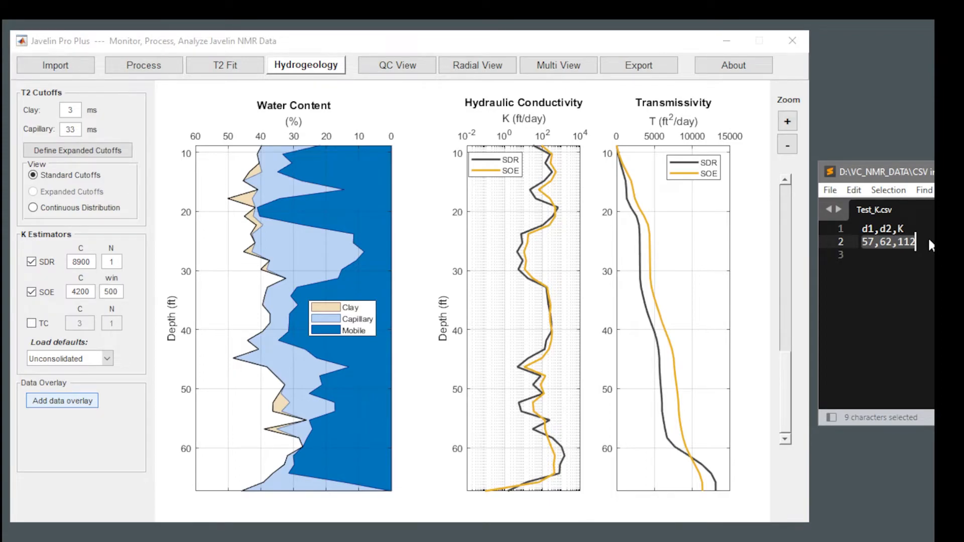
{"action": "left_click", "coordinate": [929, 240]}
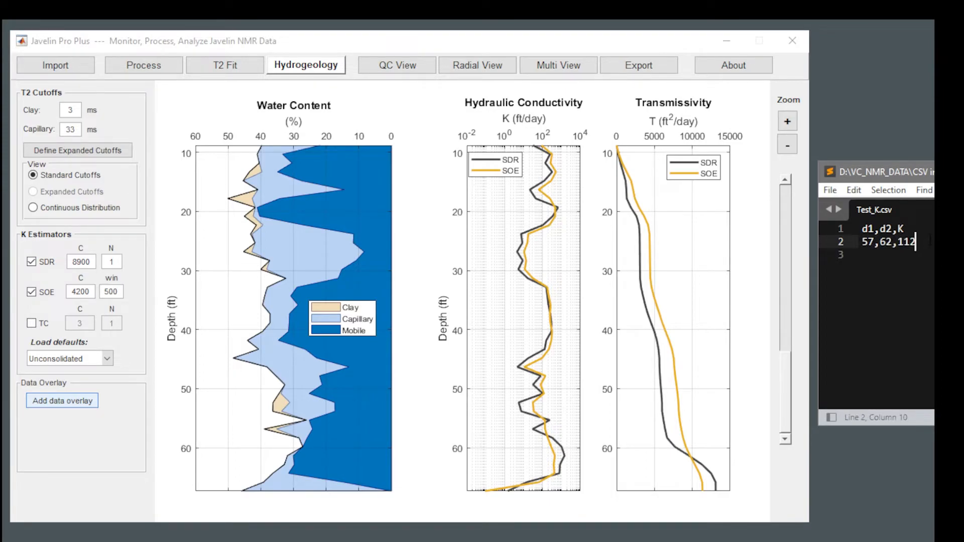
Step: Overlay the data from Test_K.csv on the hydraulic conductivity plot and fit the K estimators to it
{"action": "left_click", "coordinate": [72, 406]}
{"action": "double_click", "coordinate": [83, 193]}
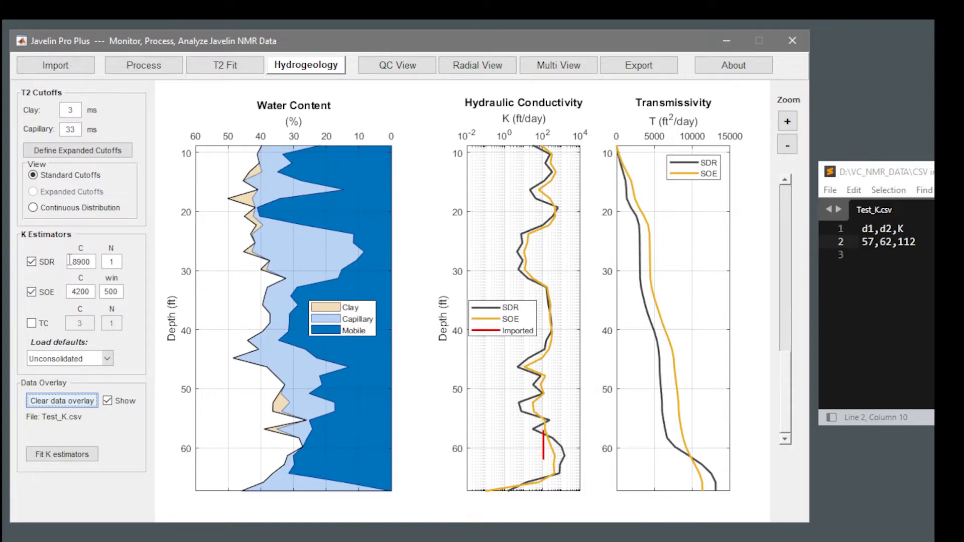
{"action": "left_click", "coordinate": [76, 455]}
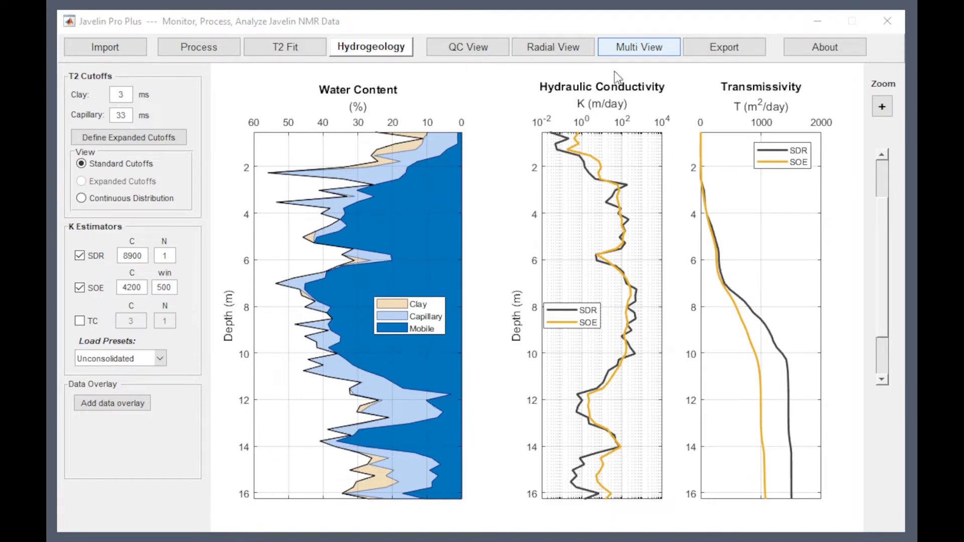
Step: Begin an external data import for the multi-plot view and choose gamma.csv from the Desktop folder
{"action": "left_click", "coordinate": [617, 47]}
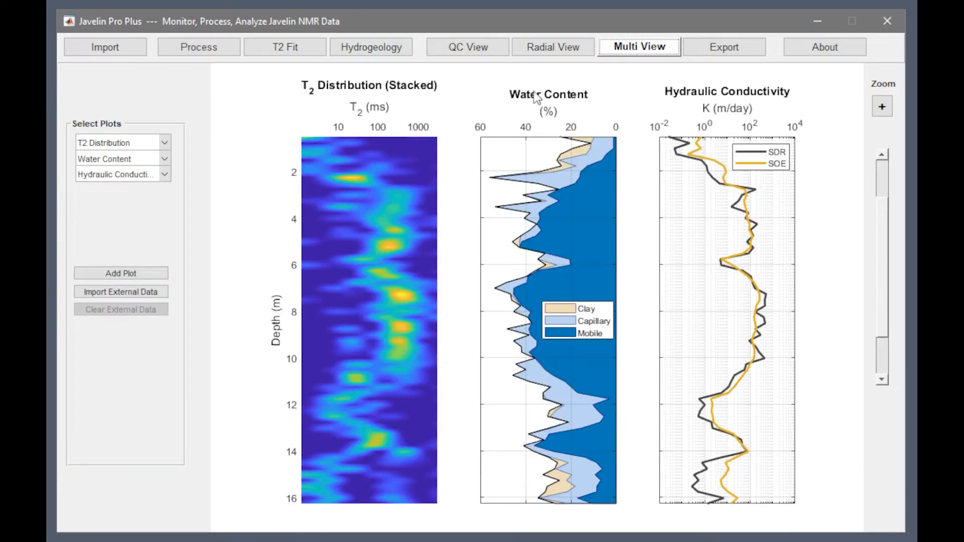
{"action": "left_click", "coordinate": [113, 293]}
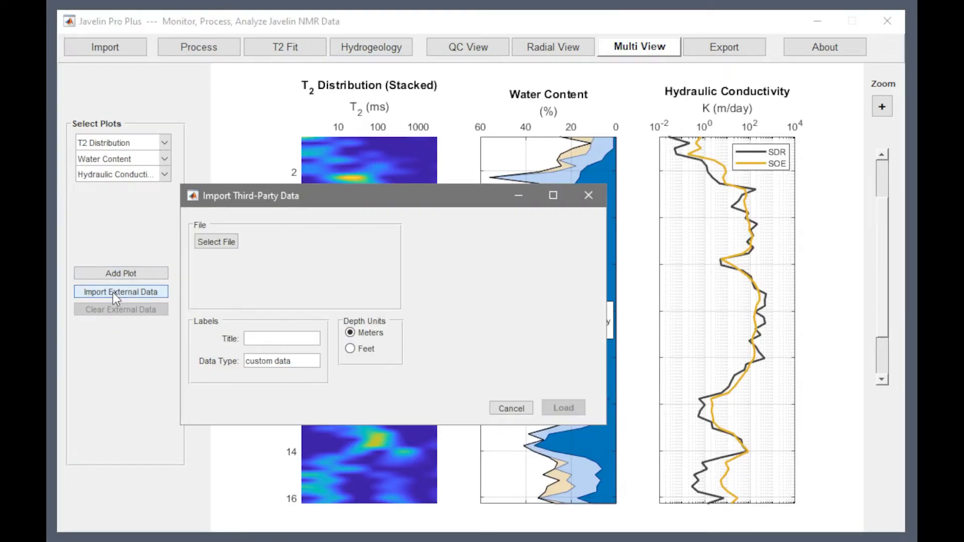
{"action": "left_click", "coordinate": [224, 243]}
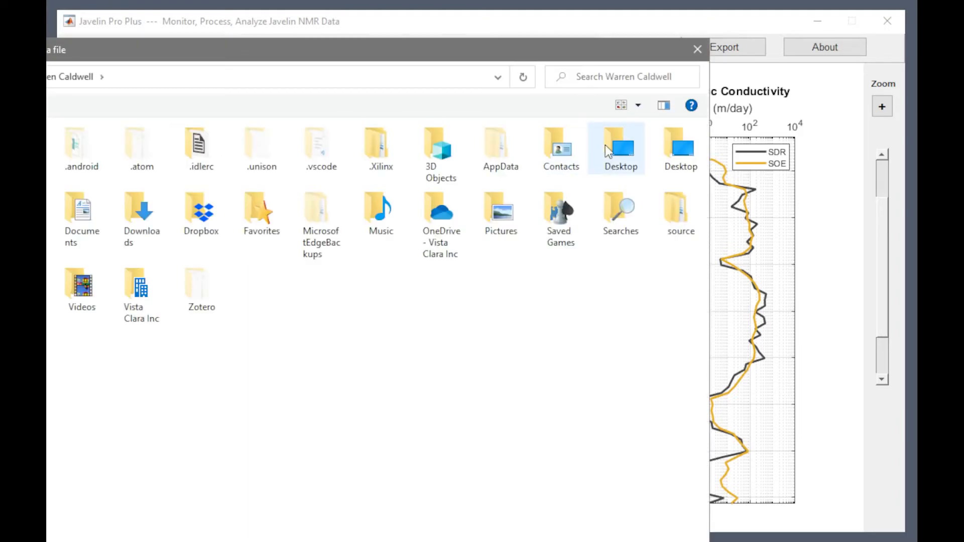
{"action": "double_click", "coordinate": [611, 146]}
{"action": "double_click", "coordinate": [161, 167]}
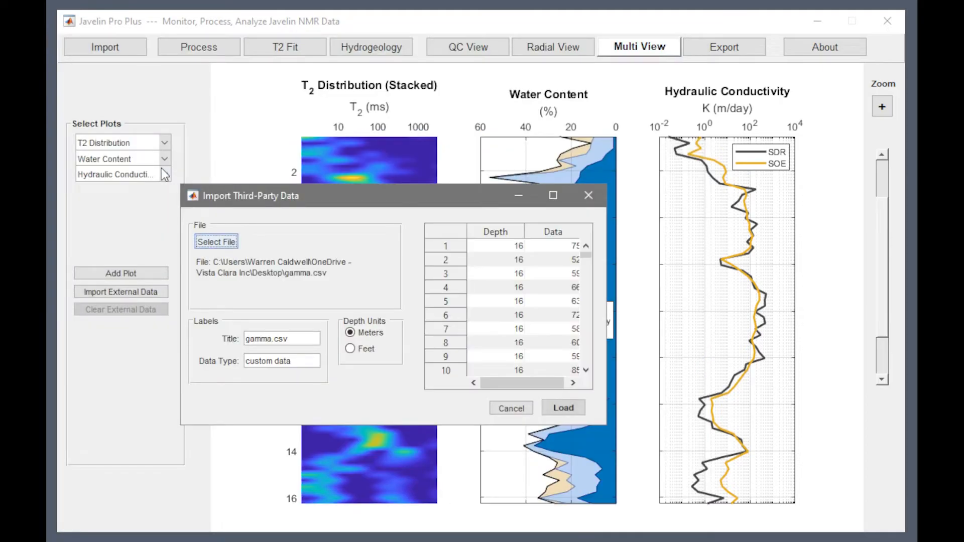
Step: Title the external data Gamma, set its data type to Counts and load it
{"action": "left_click_drag", "start_coordinate": [312, 338], "coordinate": [206, 333]}
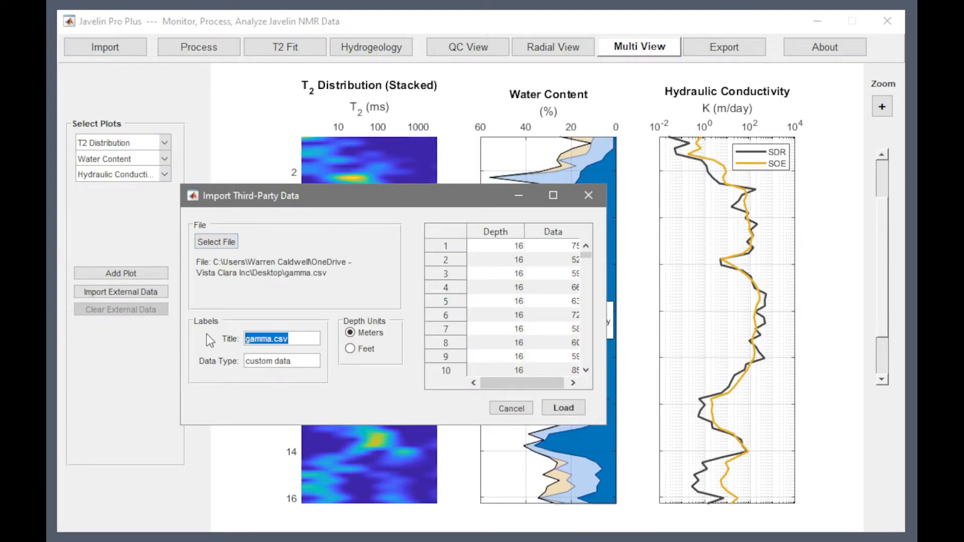
{"action": "type", "text": "Gamma"}
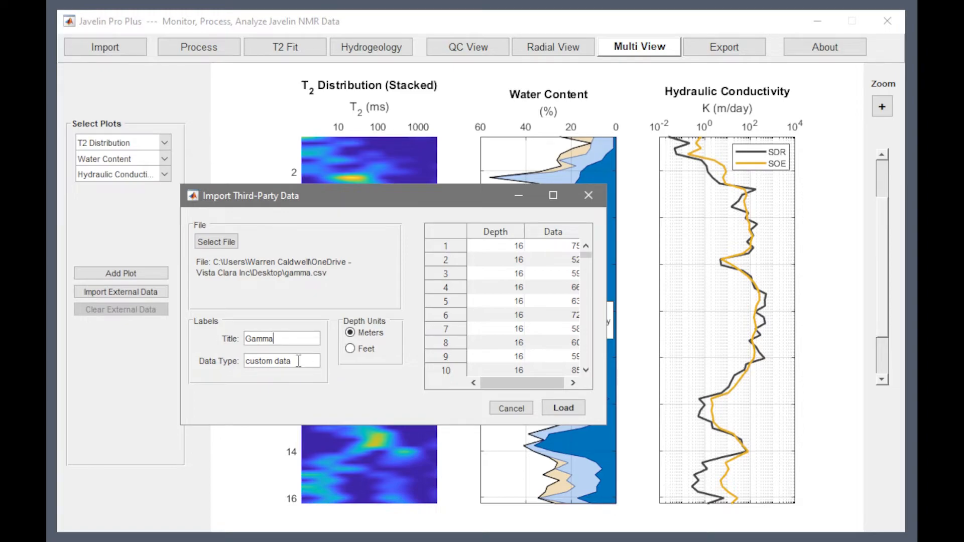
{"action": "key", "text": "Tab"}
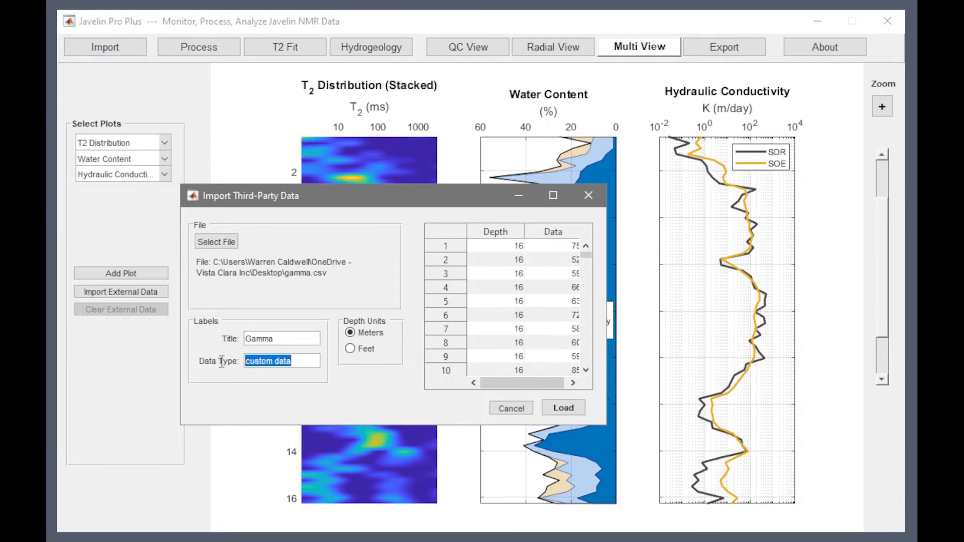
{"action": "type", "text": "Counts"}
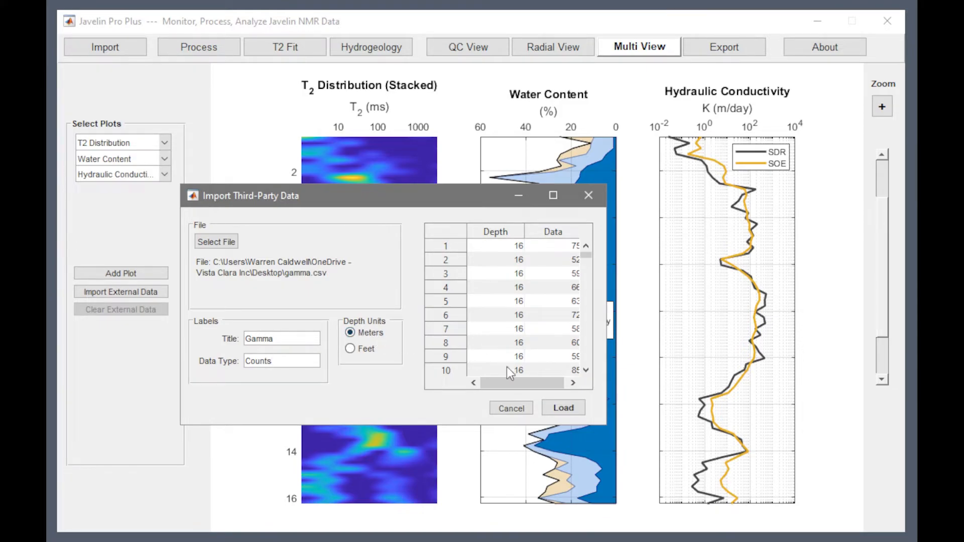
{"action": "left_click_drag", "start_coordinate": [514, 385], "coordinate": [544, 389]}
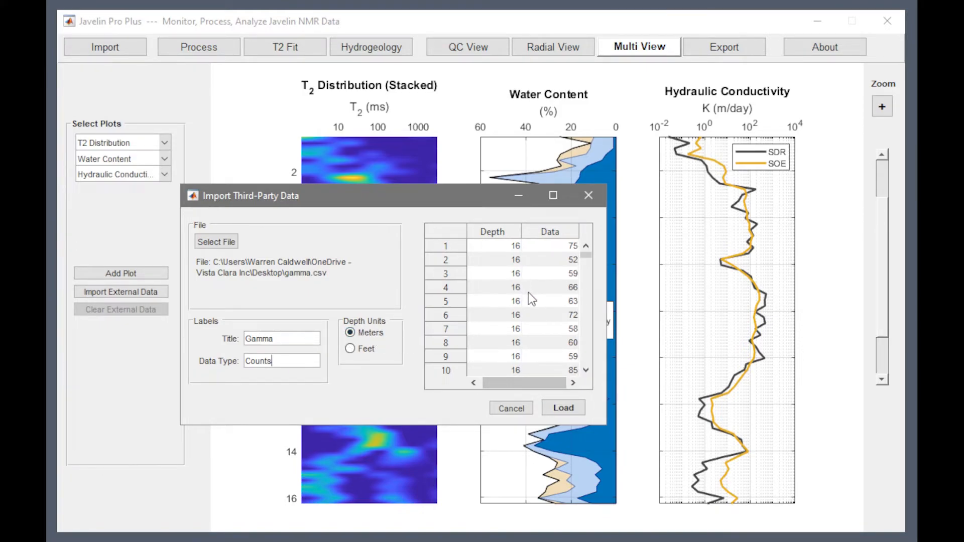
{"action": "left_click", "coordinate": [558, 409]}
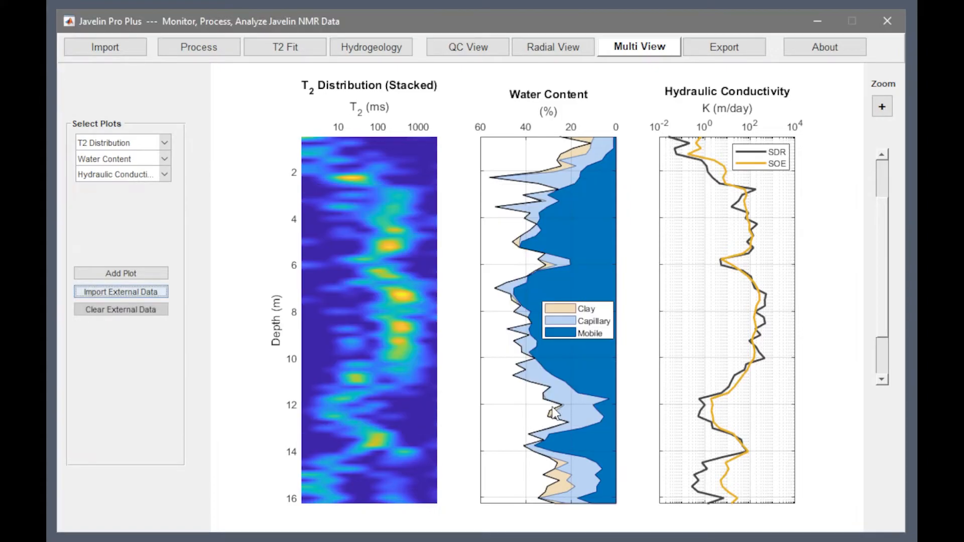
Step: Add a fourth plot to the multi-plot view and set it to show the Gamma data
{"action": "left_click", "coordinate": [143, 271]}
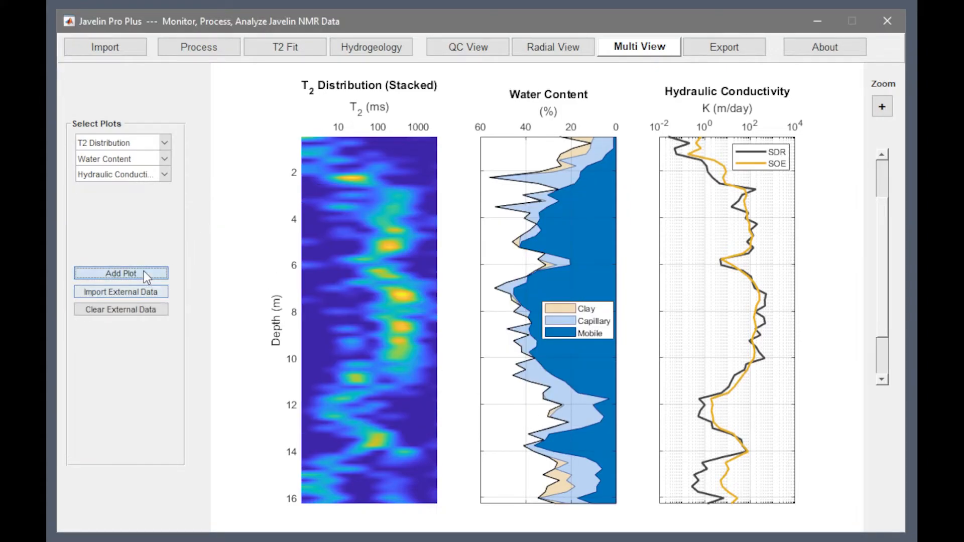
{"action": "left_click", "coordinate": [164, 193]}
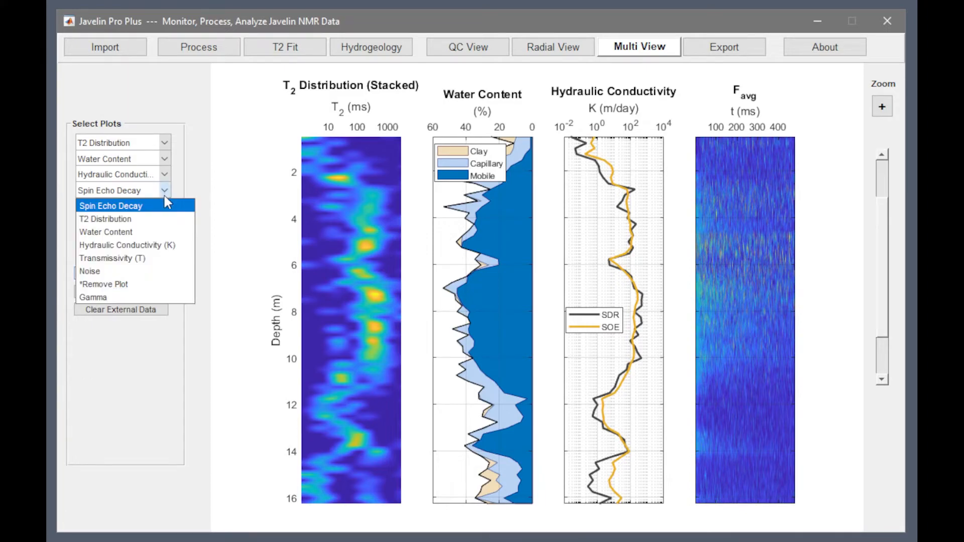
{"action": "left_click", "coordinate": [140, 297]}
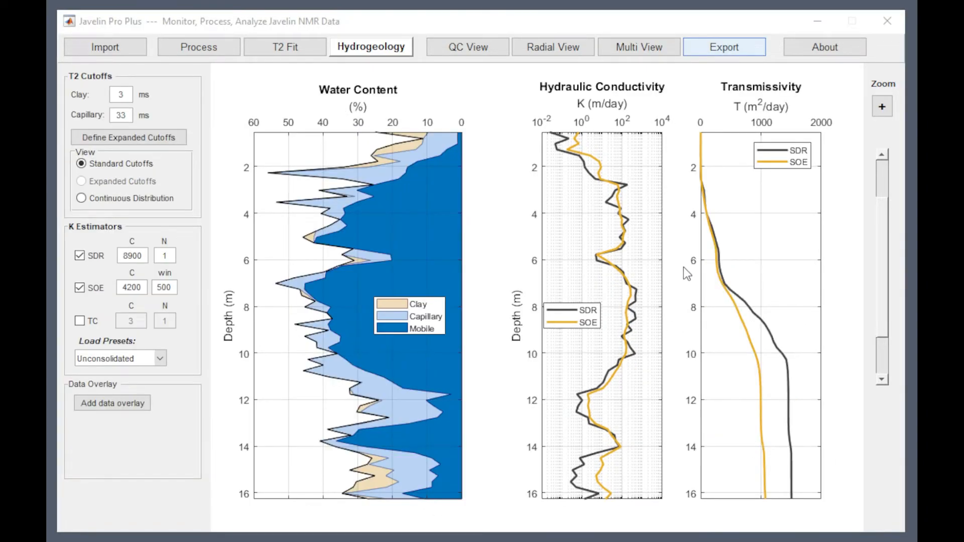
Step: Export the results and figures as merged_12-Jan-2022, including the optional LAS2.0, LAS3.0 and WellCAD data formats
{"action": "left_click", "coordinate": [704, 50]}
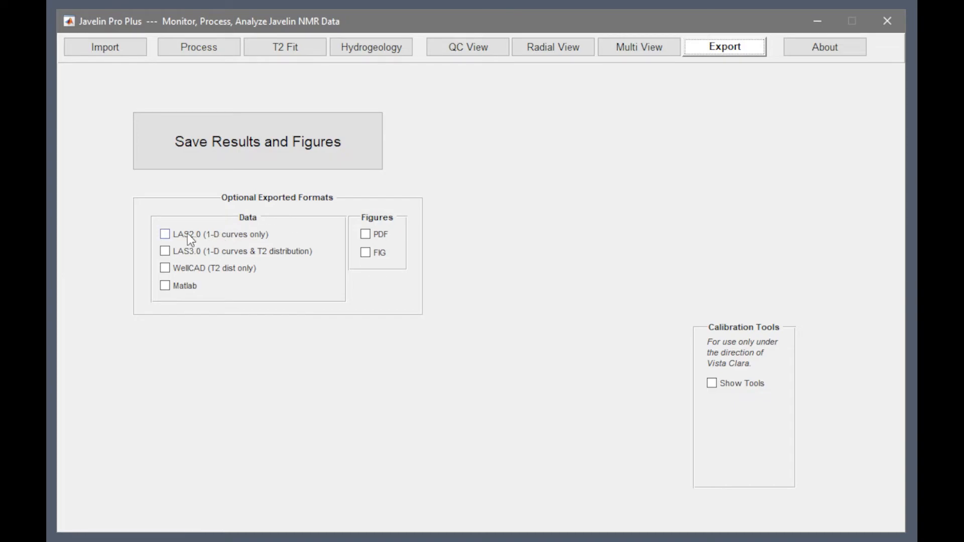
{"action": "left_click", "coordinate": [167, 235]}
{"action": "left_click", "coordinate": [165, 251]}
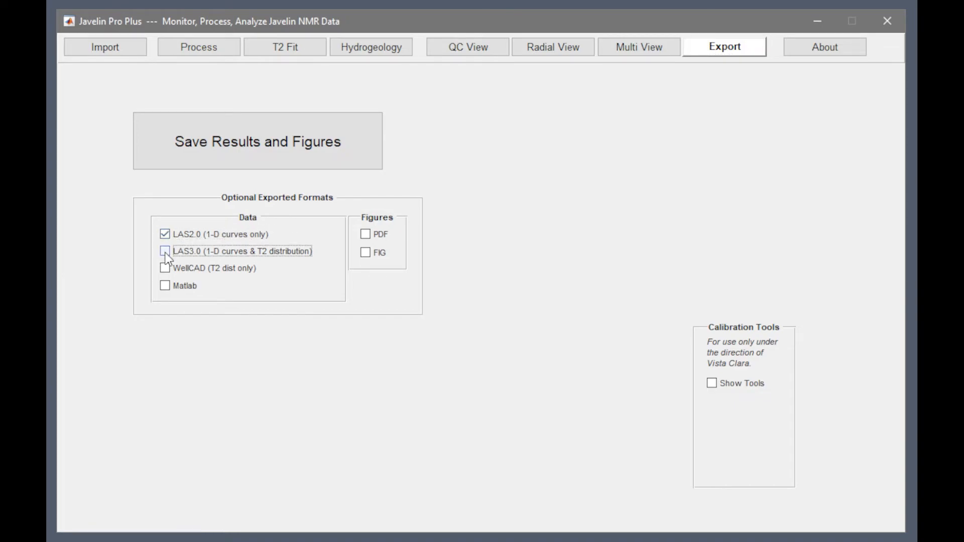
{"action": "left_click", "coordinate": [166, 269]}
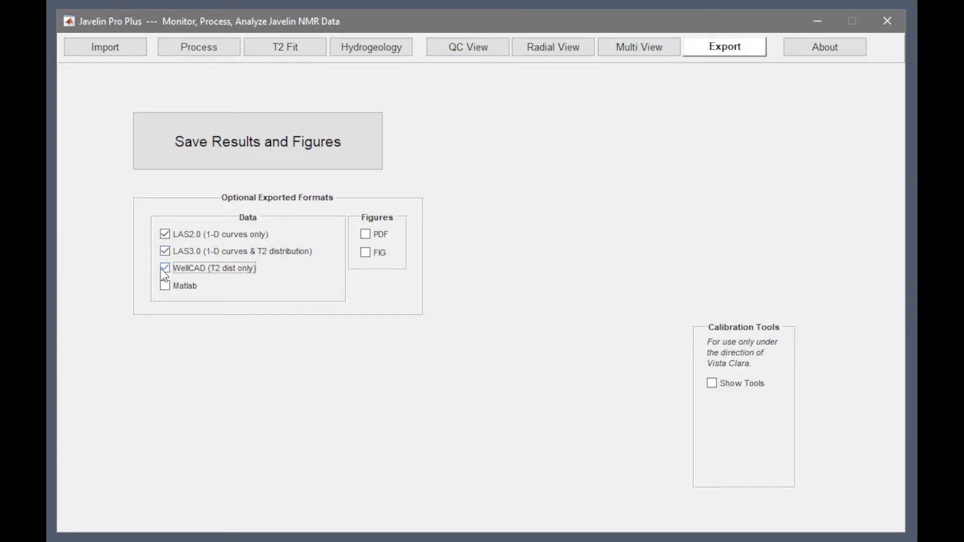
{"action": "left_click", "coordinate": [102, 267]}
{"action": "left_click", "coordinate": [216, 158]}
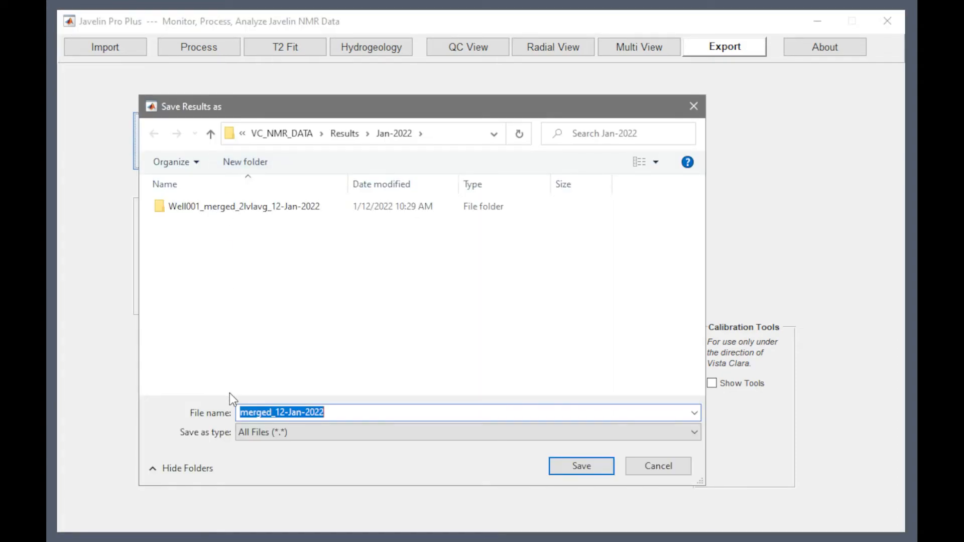
{"action": "left_click", "coordinate": [585, 465]}
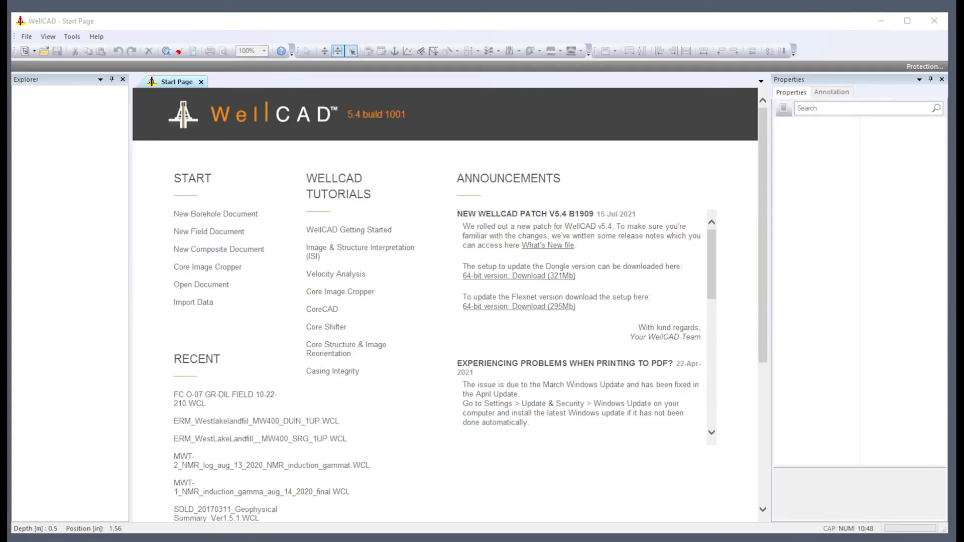
Step: Switch to WellCAD and open merged_12-Jan-2022_uniform_bundled_export_LAS3.las, importing the preselected header items and logs
{"action": "left_click", "coordinate": [201, 82]}
{"action": "left_click", "coordinate": [26, 36]}
{"action": "mouse_move", "coordinate": [55, 129]}
{"action": "left_click", "coordinate": [283, 129]}
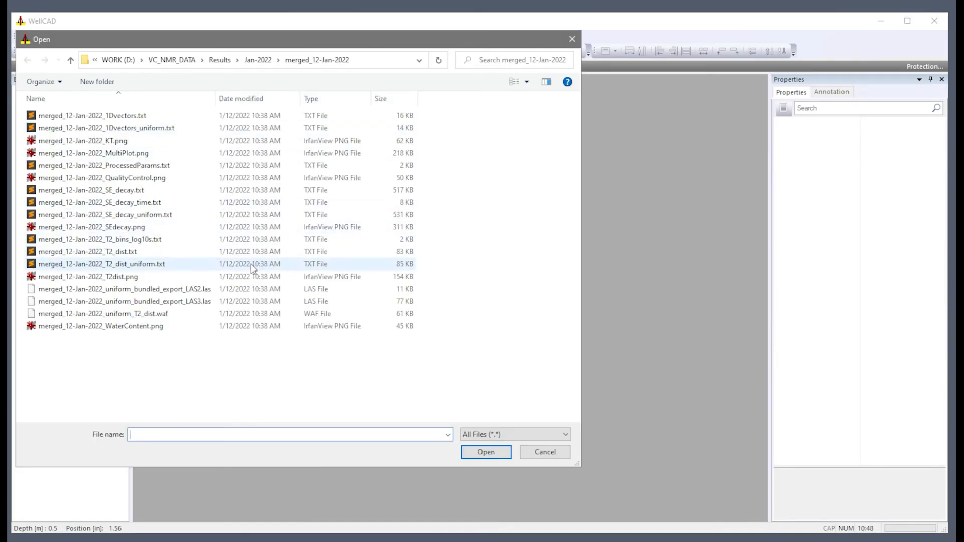
{"action": "double_click", "coordinate": [195, 301]}
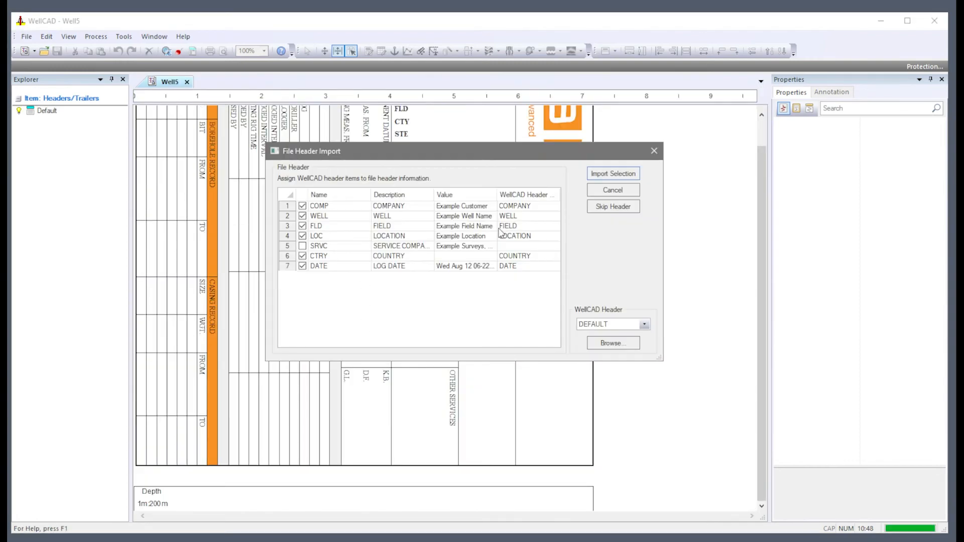
{"action": "left_click", "coordinate": [624, 175]}
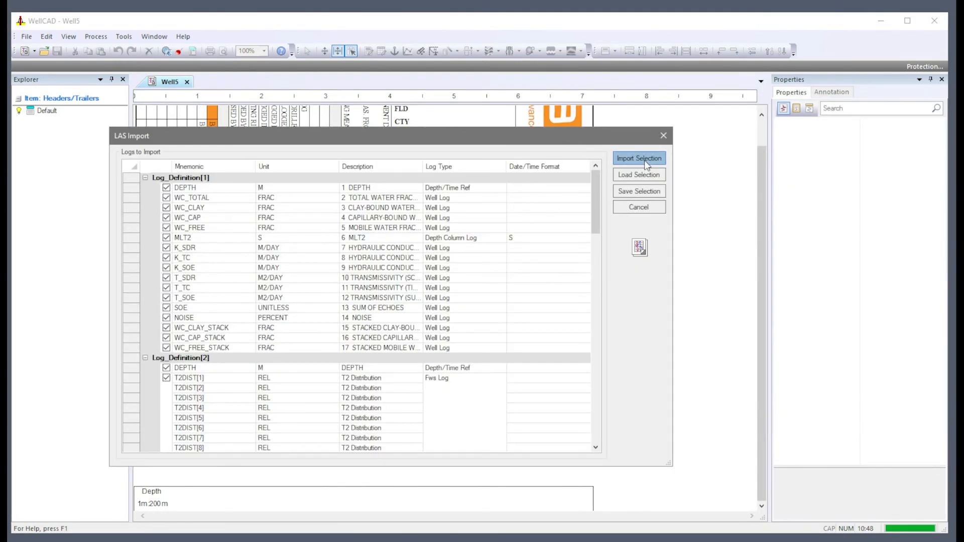
{"action": "left_click", "coordinate": [644, 161]}
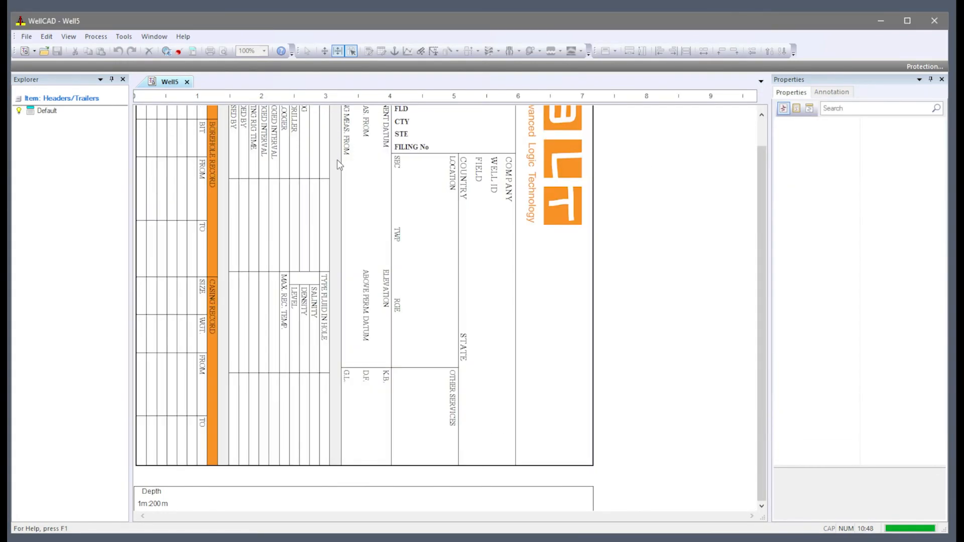
Step: Show the imported logs in draft and fit layout and apply the Layout_JavelinNMR_LAS_stackedWC_v1.6beta template
{"action": "left_click", "coordinate": [333, 56]}
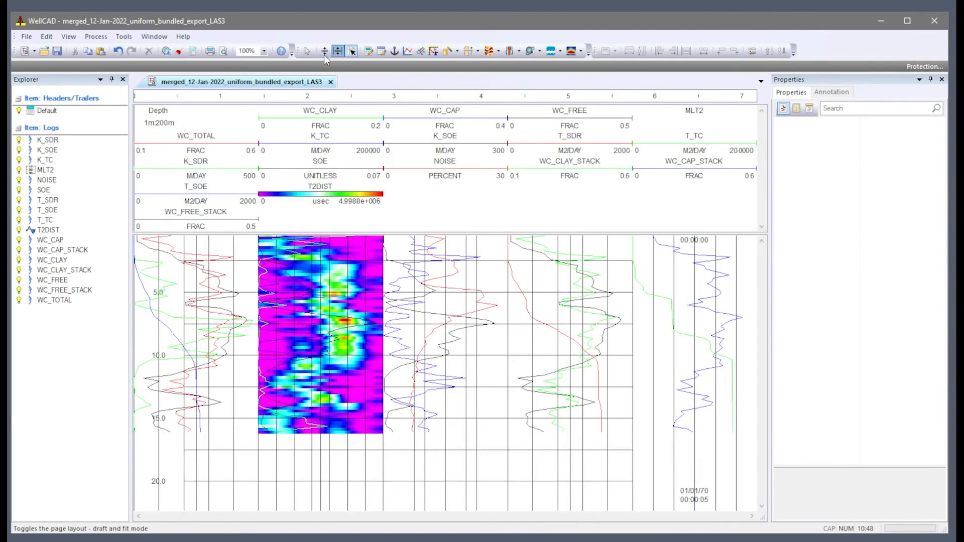
{"action": "left_click", "coordinate": [69, 37]}
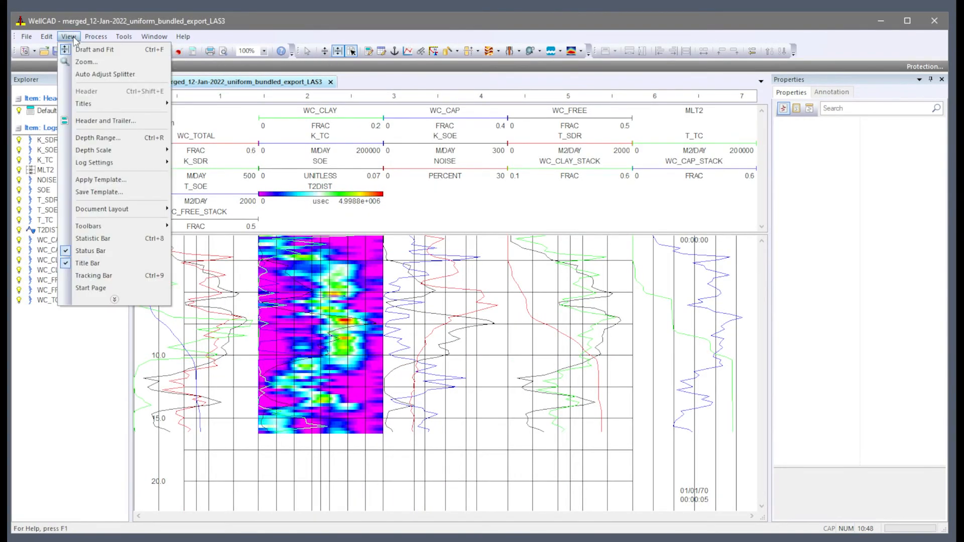
{"action": "left_click", "coordinate": [115, 182]}
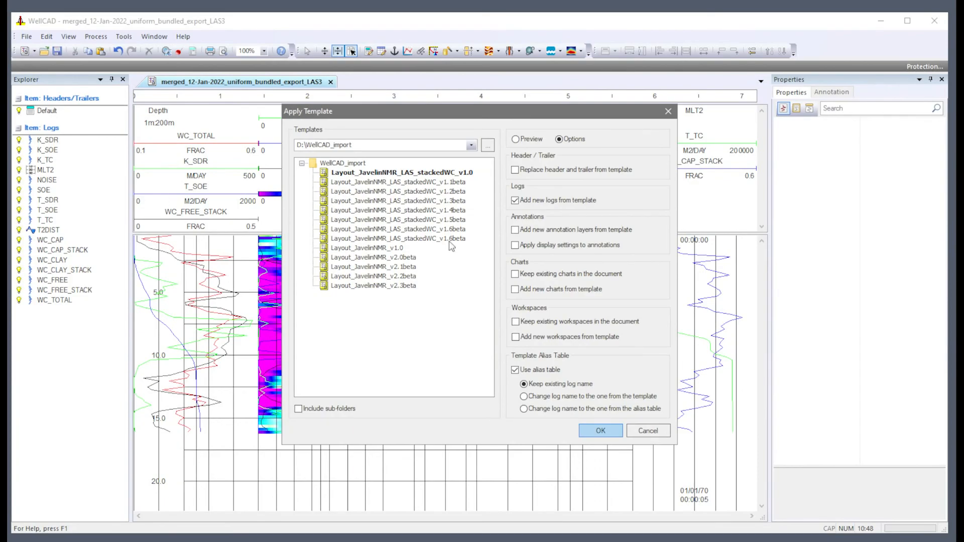
{"action": "double_click", "coordinate": [462, 243]}
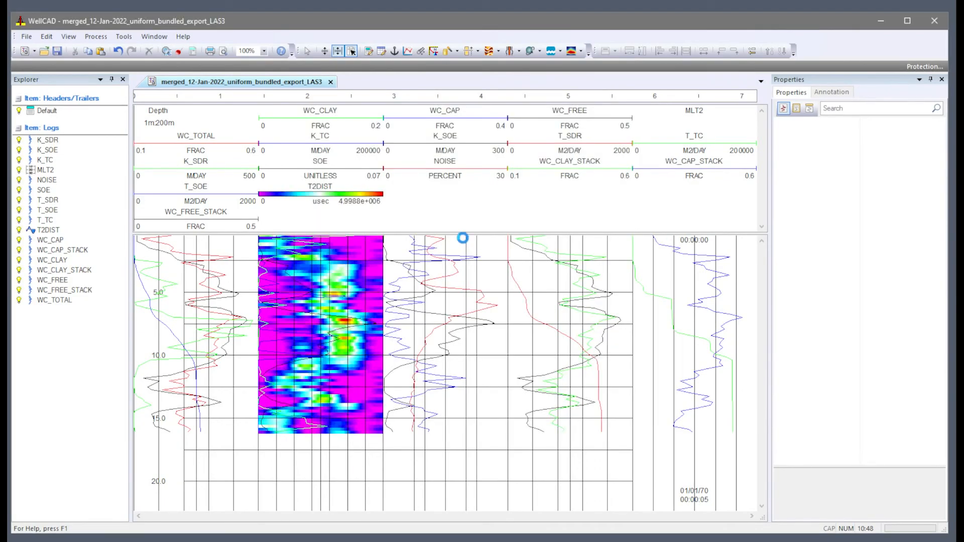